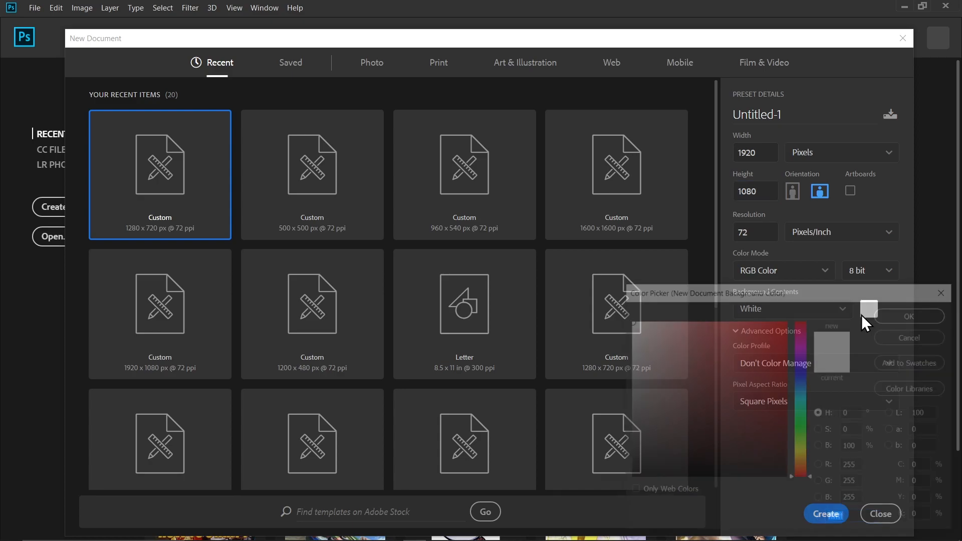
Step: Create a new 1920 x 1080 px RGB document at 72 ppi with a black (#000000) background
{"action": "left_click_drag", "start_coordinate": [705, 393], "coordinate": [569, 487]}
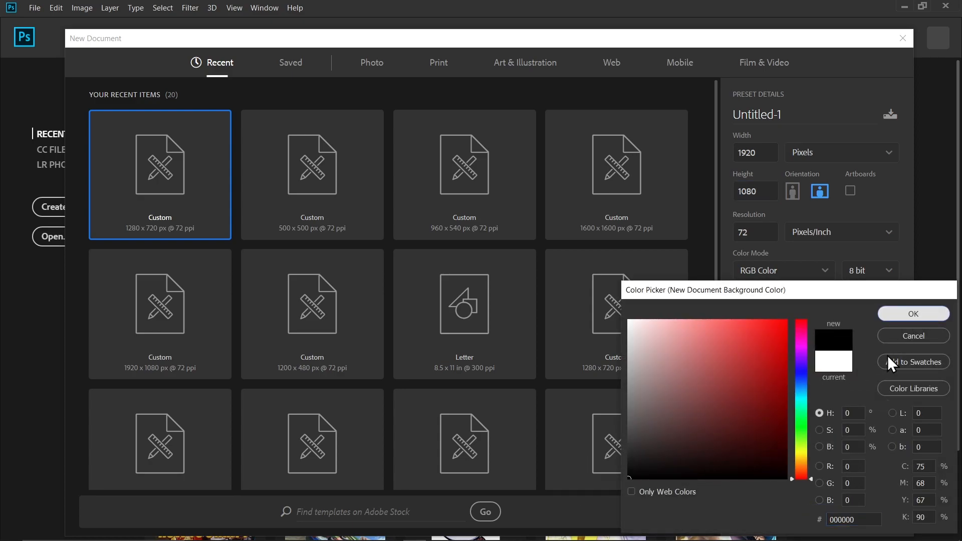
{"action": "left_click", "coordinate": [914, 314]}
{"action": "left_click", "coordinate": [827, 514]}
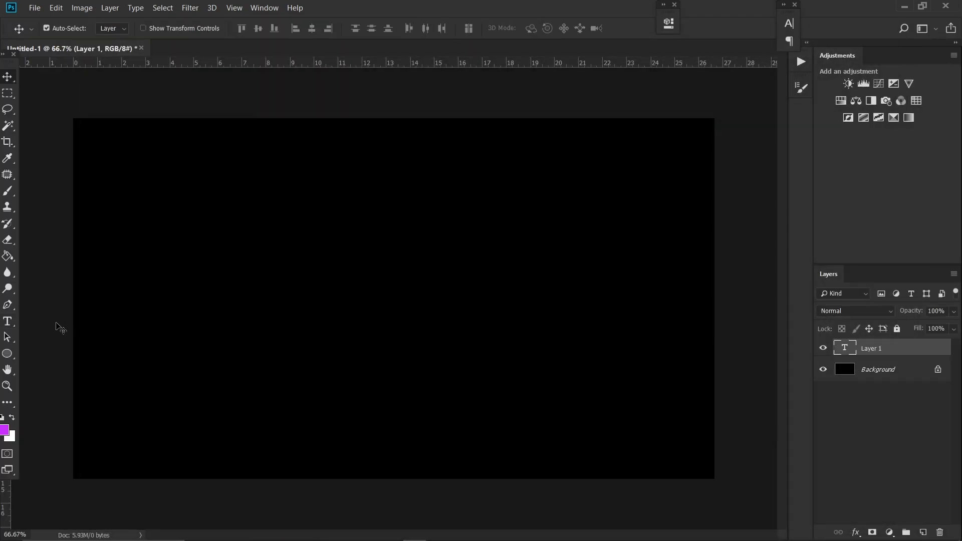
Step: Add the text "Synth" on the canvas in purple Cyberway Riders Regular
{"action": "left_click", "coordinate": [7, 321]}
{"action": "left_click", "coordinate": [227, 314]}
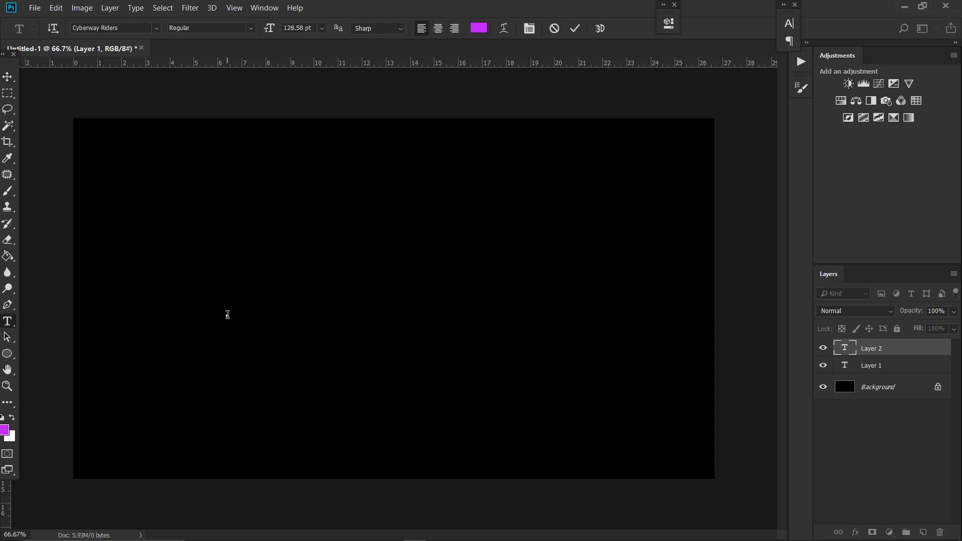
{"action": "type", "text": "Synth"}
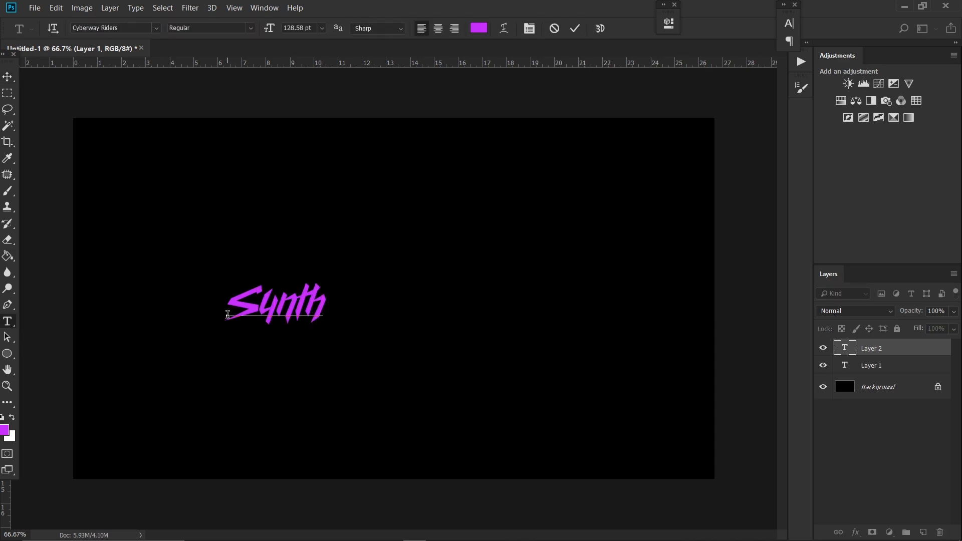
Step: Enlarge the "Synth" text to about half the canvas width and move it to the middle of the canvas
{"action": "key", "text": "ctrl+a"}
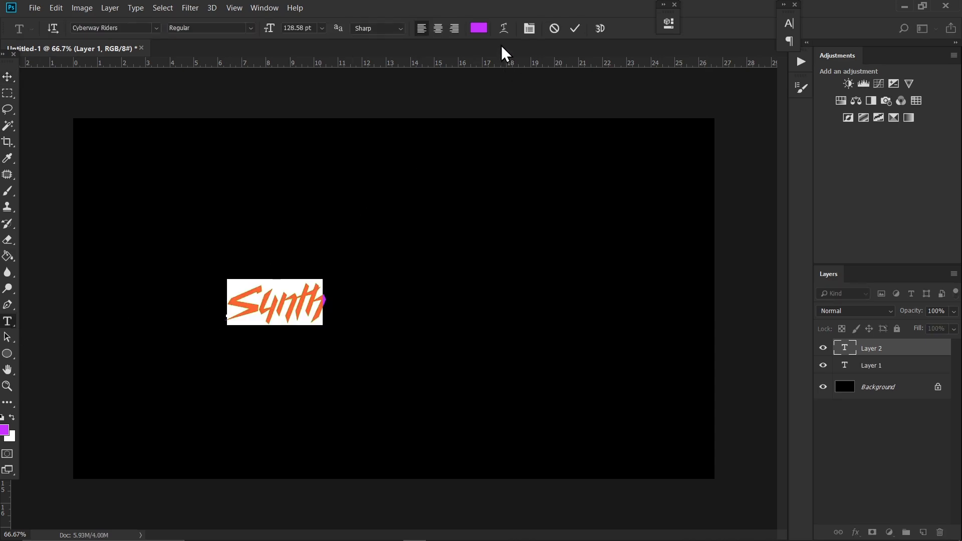
{"action": "left_click", "coordinate": [529, 29]}
{"action": "left_click_drag", "start_coordinate": [648, 56], "coordinate": [840, 57]}
{"action": "left_click", "coordinate": [8, 76]}
{"action": "left_click_drag", "start_coordinate": [353, 272], "coordinate": [349, 297]}
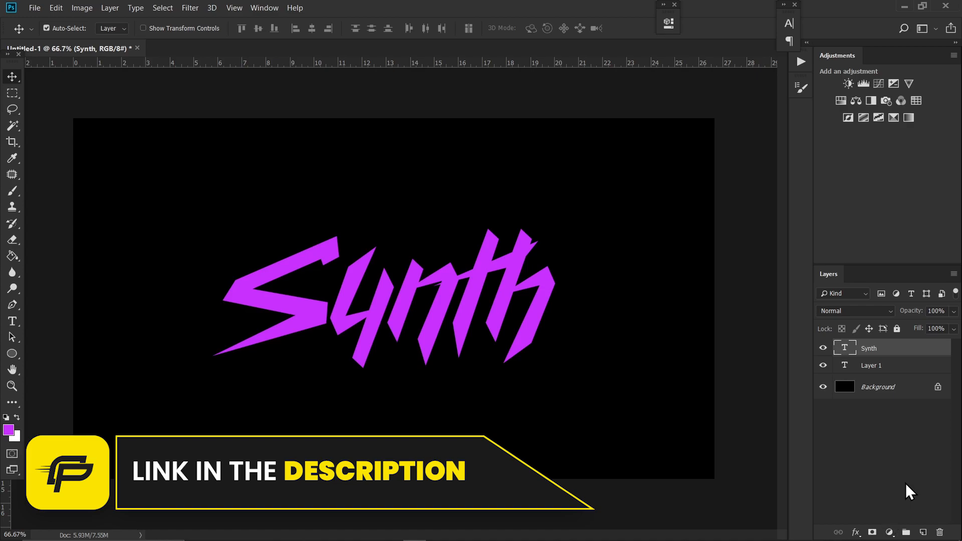
Step: Add a Gradient Overlay to the Synth layer and set the gradient's start stop to turquoise #00ffde
{"action": "left_click", "coordinate": [855, 532]}
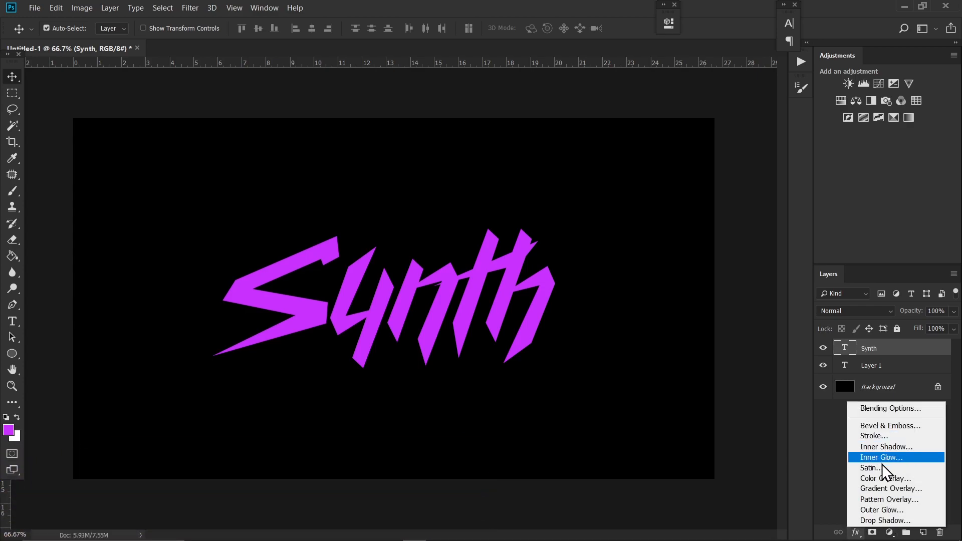
{"action": "left_click", "coordinate": [888, 490]}
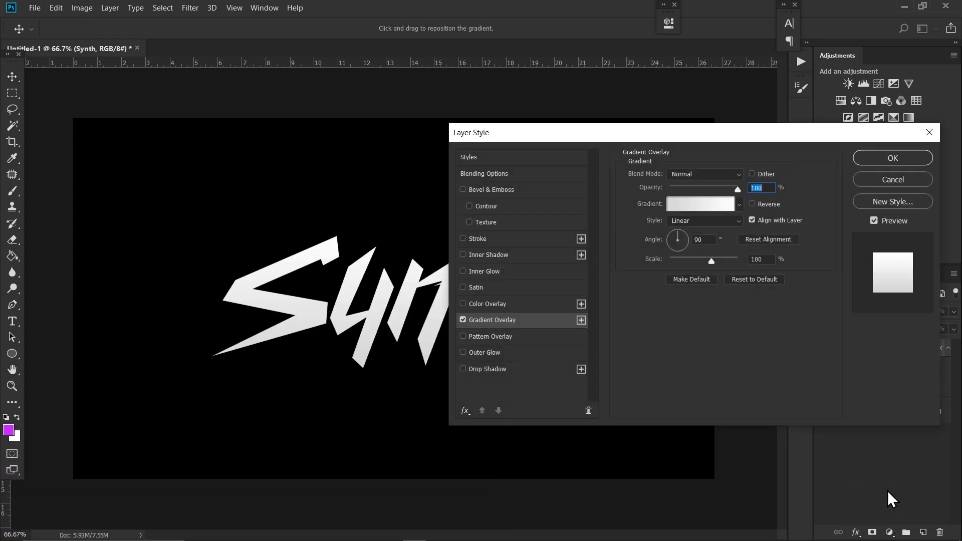
{"action": "left_click", "coordinate": [704, 203]}
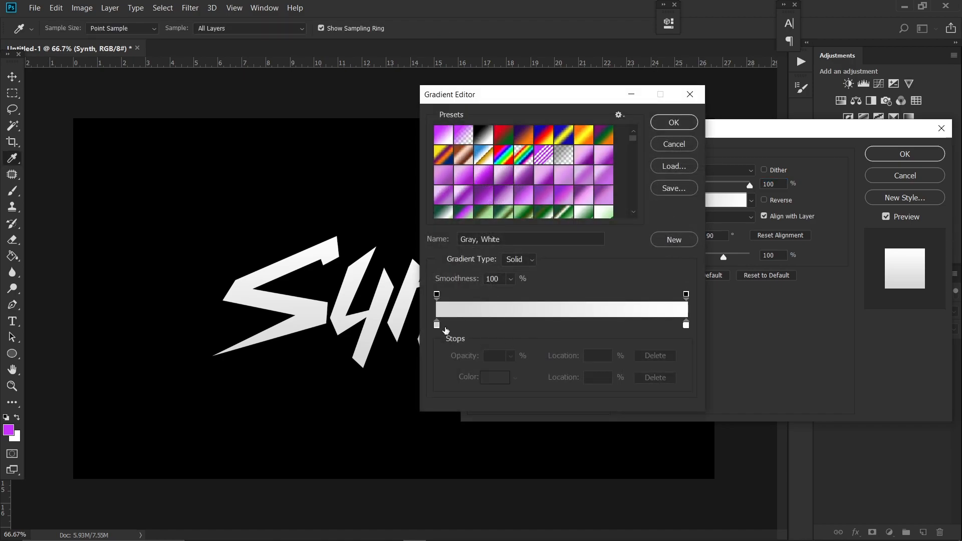
{"action": "double_click", "coordinate": [437, 325]}
{"action": "left_click_drag", "start_coordinate": [779, 384], "coordinate": [804, 403]}
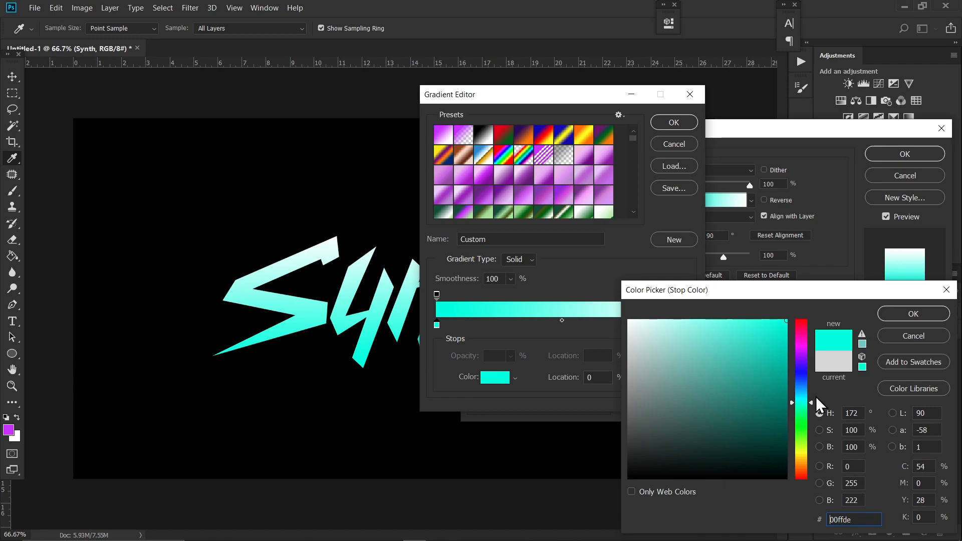
{"action": "left_click", "coordinate": [913, 314]}
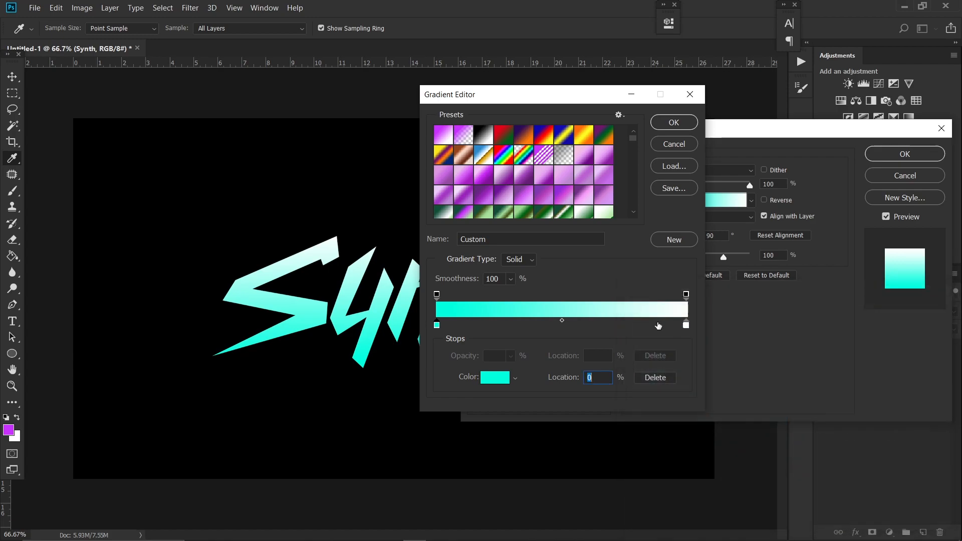
Step: Add a violet #8a00ff stop at 44% and a magenta #f600ff stop at 50% to the gradient
{"action": "double_click", "coordinate": [548, 327]}
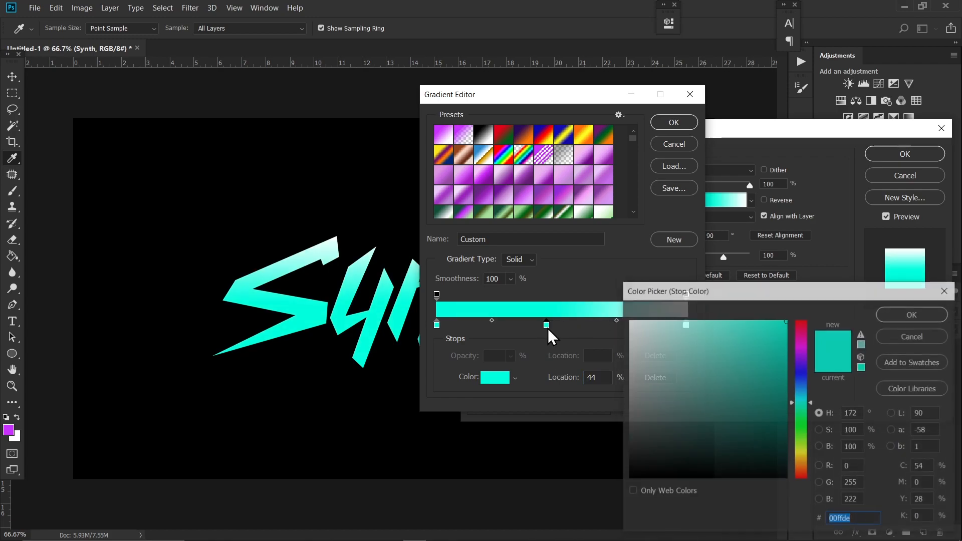
{"action": "left_click", "coordinate": [807, 359]}
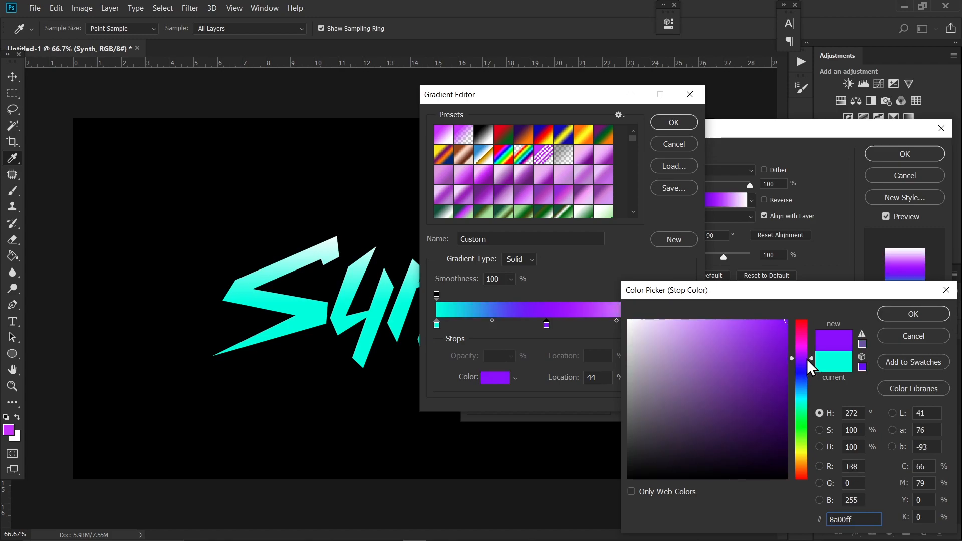
{"action": "left_click", "coordinate": [902, 317]}
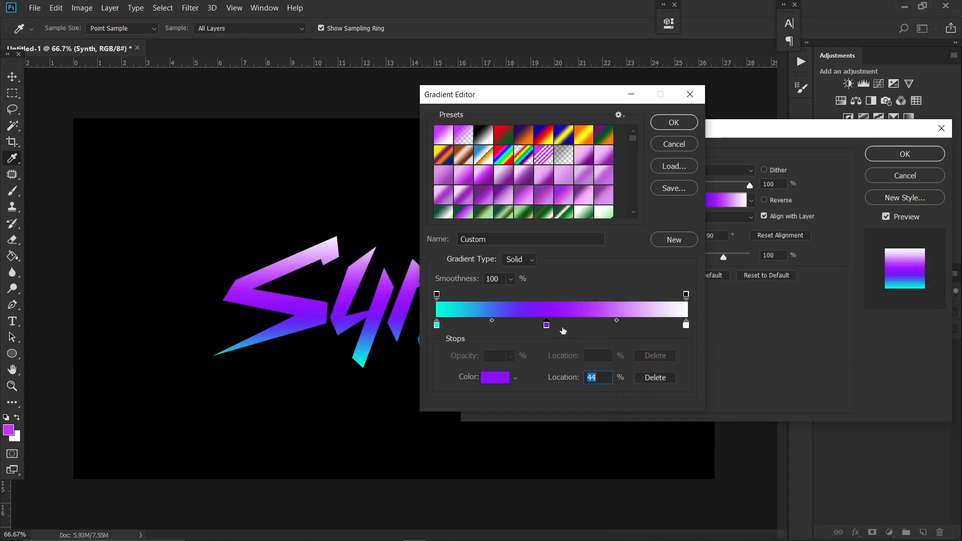
{"action": "double_click", "coordinate": [561, 326]}
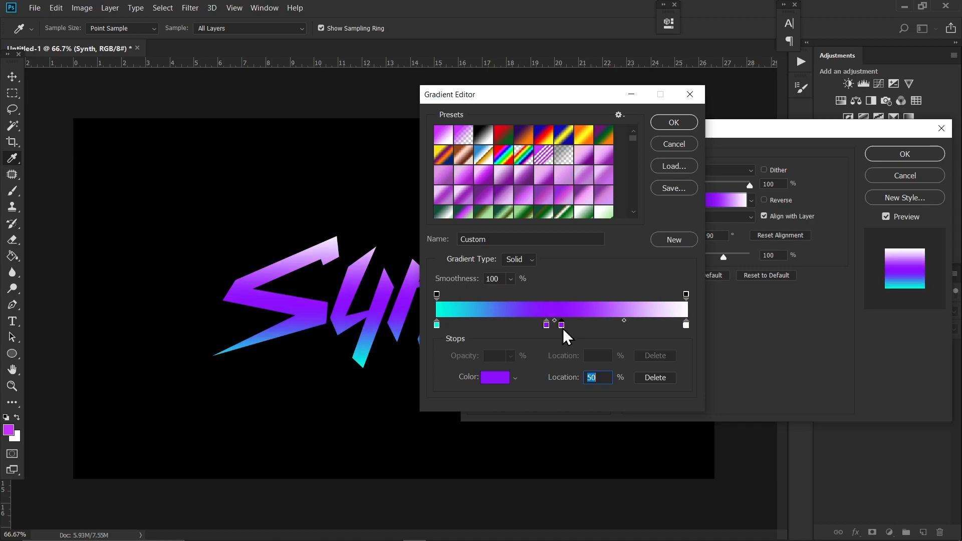
{"action": "left_click_drag", "start_coordinate": [802, 360], "coordinate": [805, 350]}
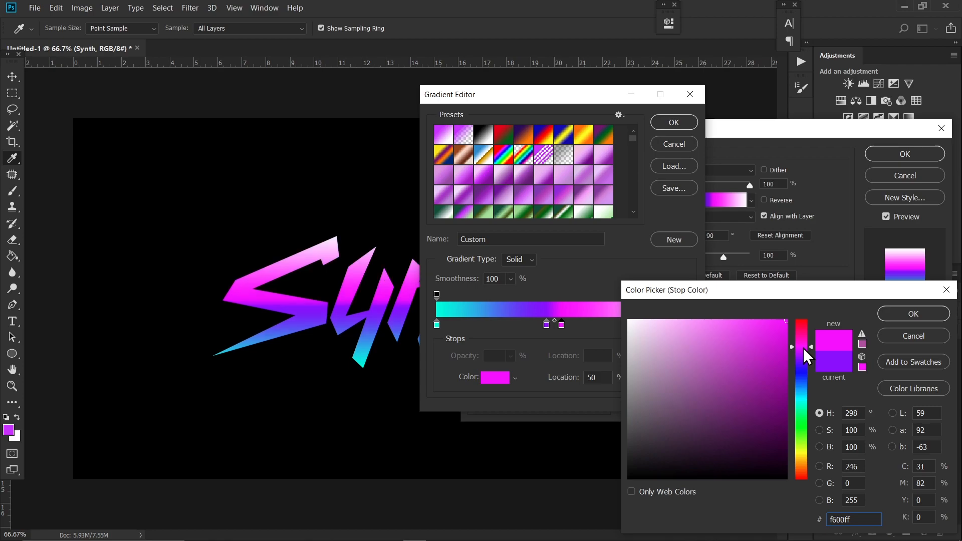
{"action": "left_click", "coordinate": [912, 320]}
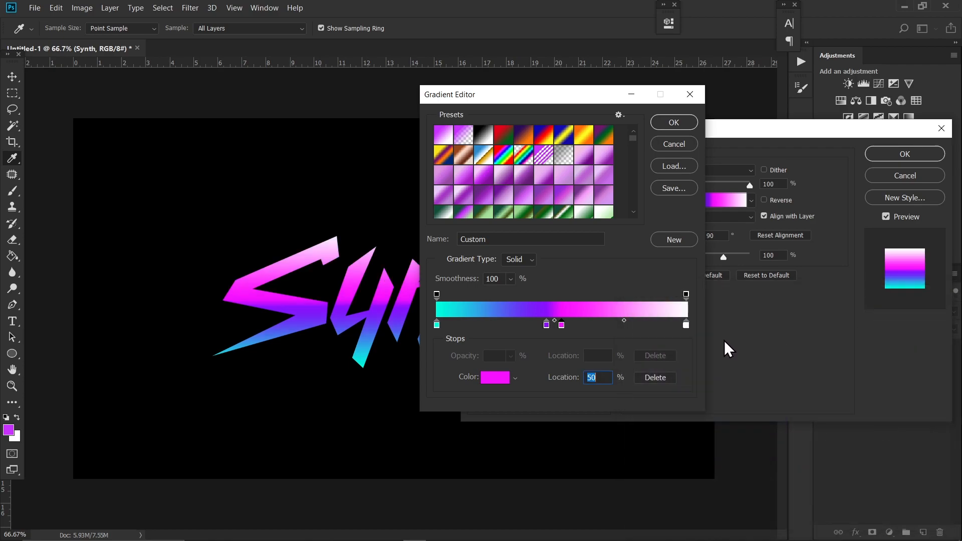
Step: Set the gradient's end stop to orange #ffa200, move the magenta stop to 44%, and accept the gradient
{"action": "left_click", "coordinate": [686, 325]}
{"action": "double_click", "coordinate": [686, 326]}
{"action": "mouse_move", "coordinate": [808, 467]}
{"action": "left_mouse_down"}
{"action": "mouse_move", "coordinate": [806, 455]}
{"action": "mouse_move", "coordinate": [811, 463]}
{"action": "left_mouse_up"}
{"action": "left_click", "coordinate": [786, 320]}
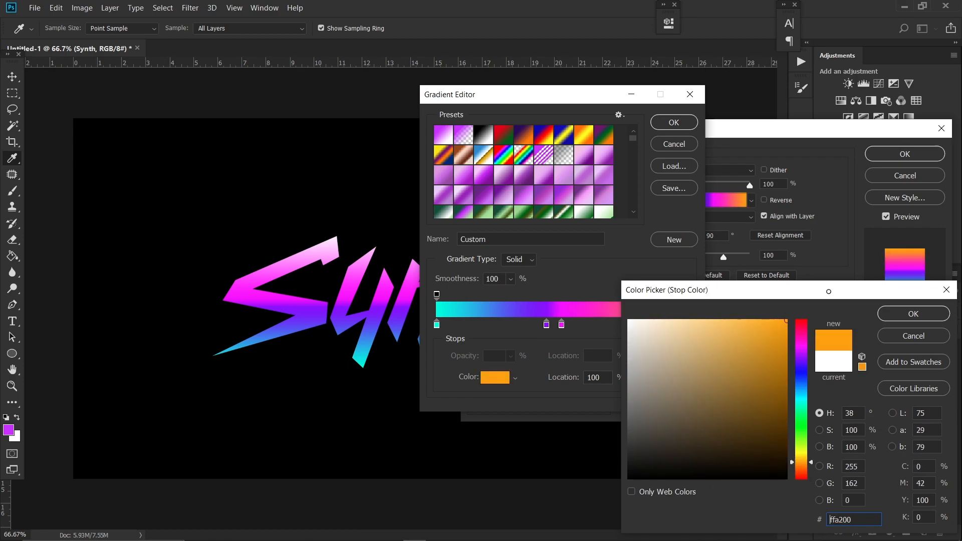
{"action": "left_click", "coordinate": [908, 320]}
{"action": "left_click_drag", "start_coordinate": [562, 325], "coordinate": [549, 329]}
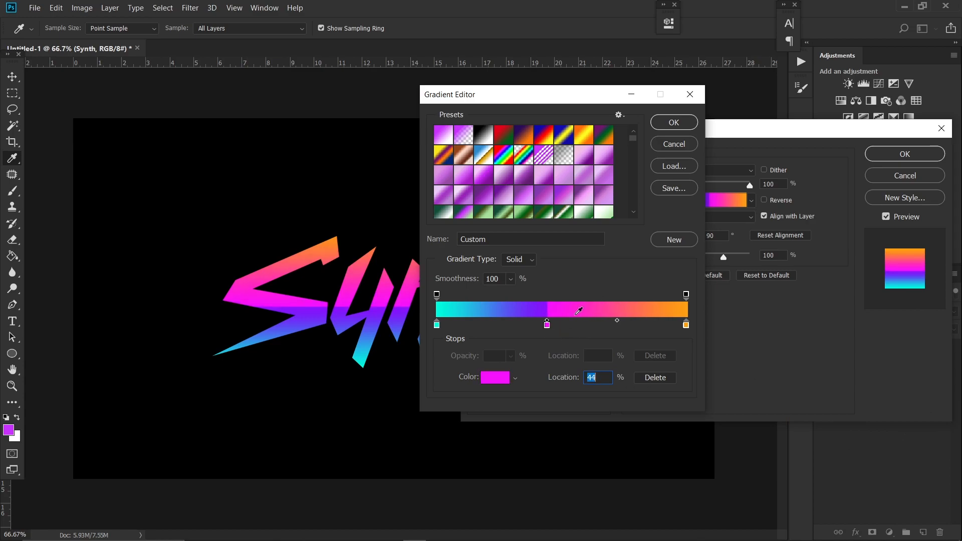
{"action": "left_click", "coordinate": [690, 131]}
Step: Set the Gradient Overlay's scale to 49% and shift the gradient slightly upward within the text
{"action": "left_click_drag", "start_coordinate": [724, 257], "coordinate": [700, 260]}
{"action": "left_click_drag", "start_coordinate": [417, 306], "coordinate": [406, 302]}
{"action": "left_click_drag", "start_coordinate": [700, 257], "coordinate": [697, 257]}
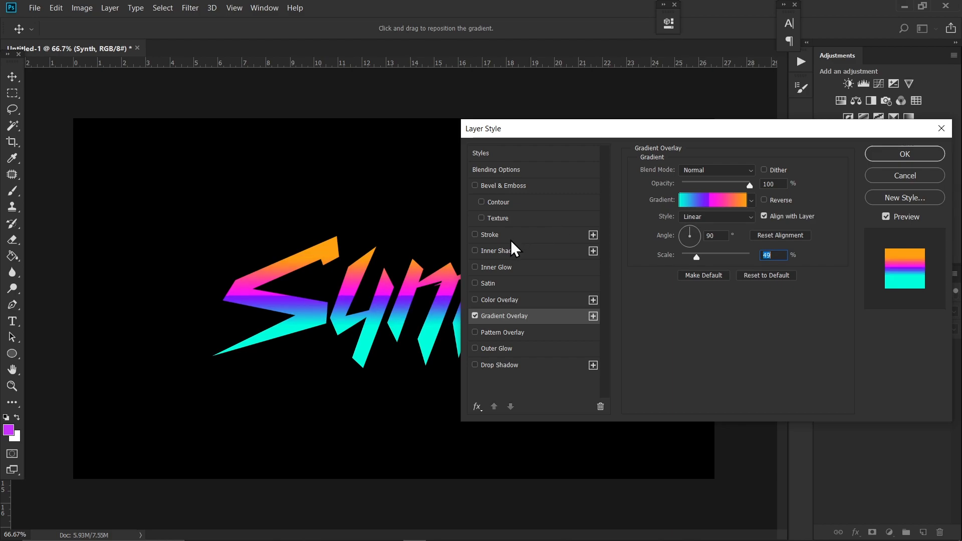
Step: Add a white (#ffffff) 2 px Stroke positioned outside the text
{"action": "left_click", "coordinate": [494, 235]}
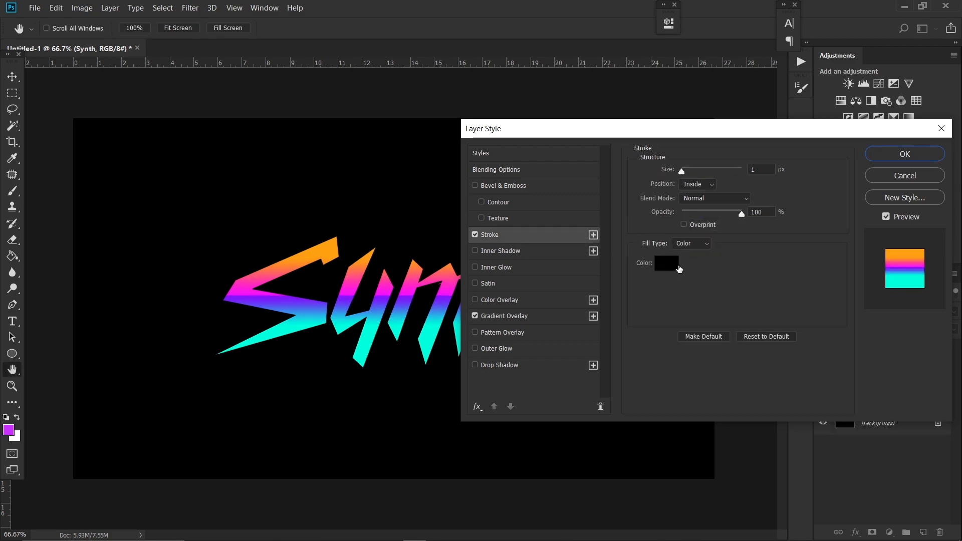
{"action": "left_click", "coordinate": [672, 272]}
{"action": "left_click_drag", "start_coordinate": [633, 325], "coordinate": [531, 275]}
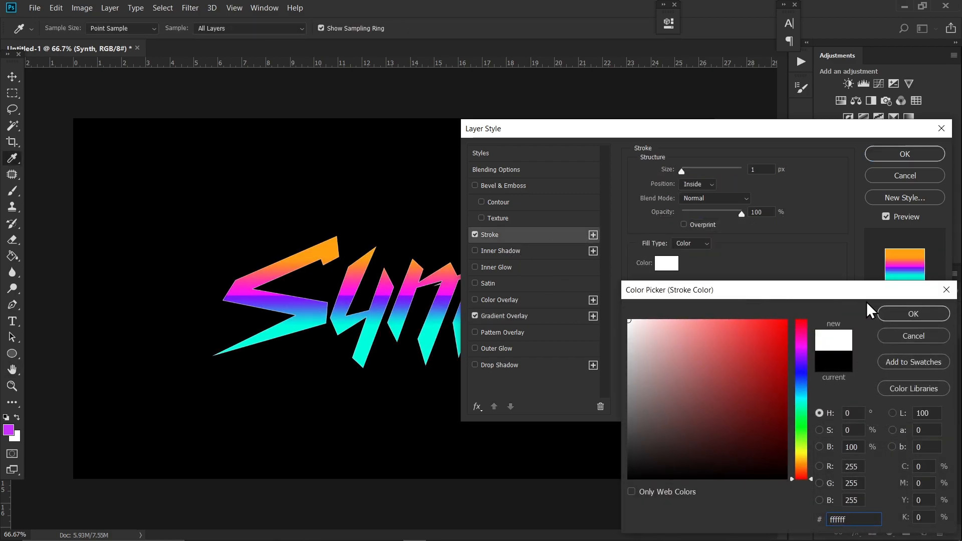
{"action": "left_click", "coordinate": [915, 315]}
{"action": "left_click", "coordinate": [704, 192]}
{"action": "left_click", "coordinate": [702, 193]}
{"action": "left_click", "coordinate": [764, 168]}
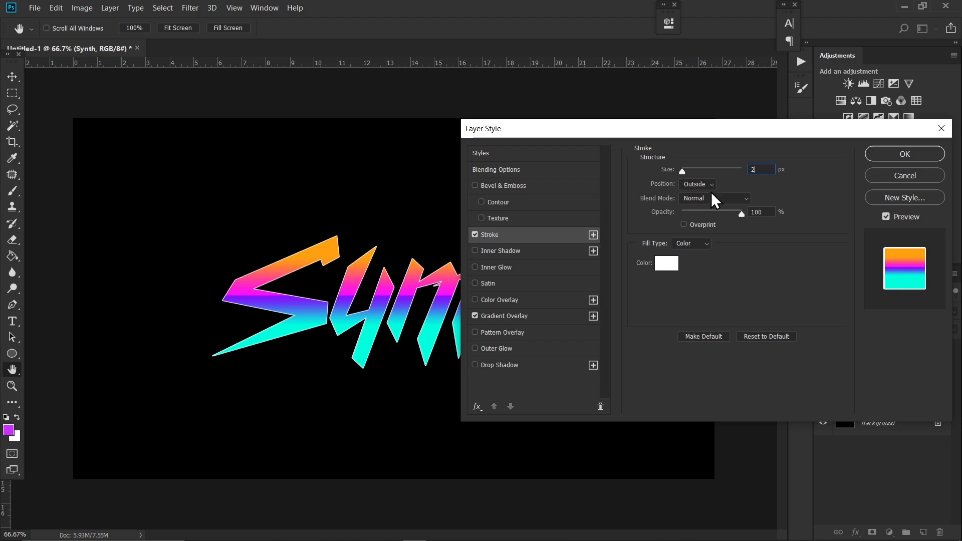
Step: Add a white (#ffffff) Inner Shadow with Normal blend mode, 100% opacity and 0% choke
{"action": "left_click", "coordinate": [534, 253]}
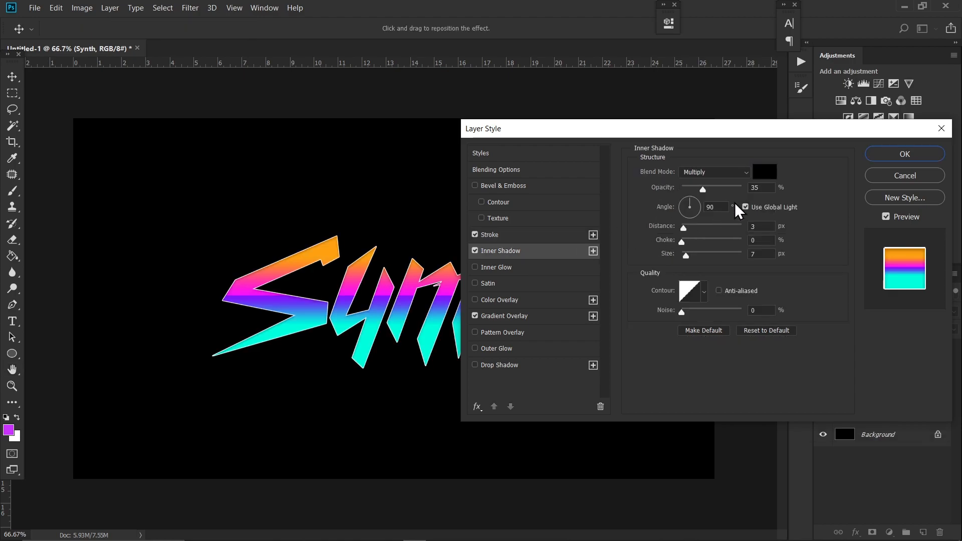
{"action": "left_click", "coordinate": [764, 172]}
{"action": "left_click", "coordinate": [635, 324]}
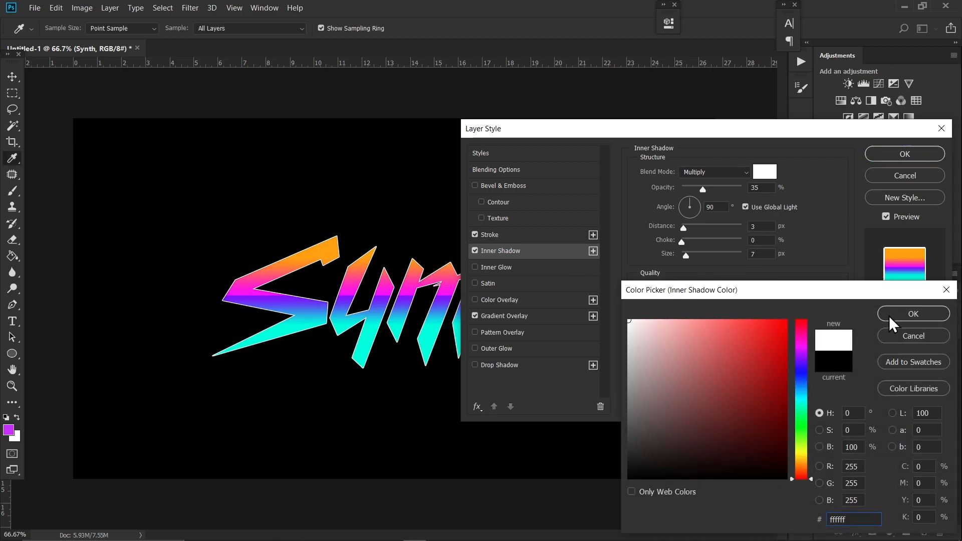
{"action": "left_click", "coordinate": [897, 317]}
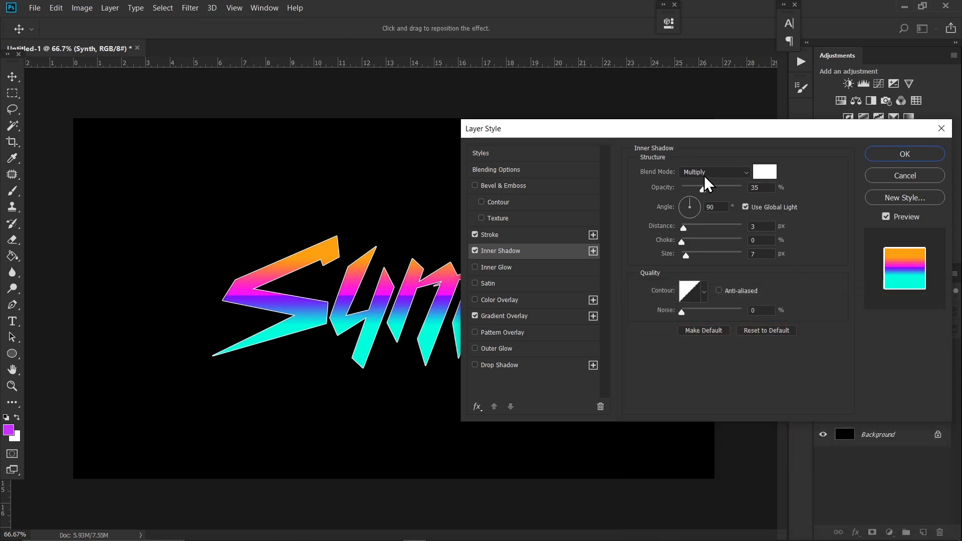
{"action": "left_click", "coordinate": [704, 176]}
{"action": "left_click", "coordinate": [704, 185]}
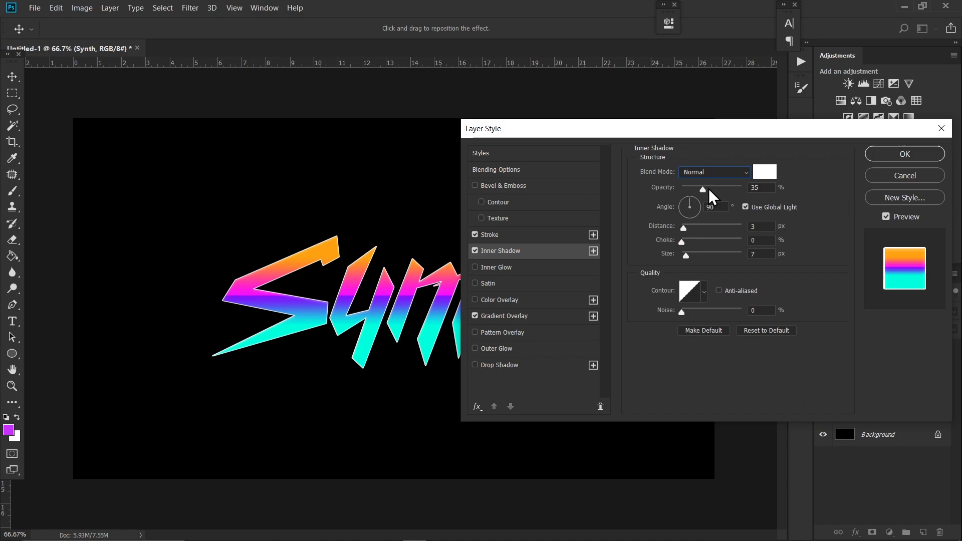
{"action": "left_click_drag", "start_coordinate": [705, 189], "coordinate": [757, 192]}
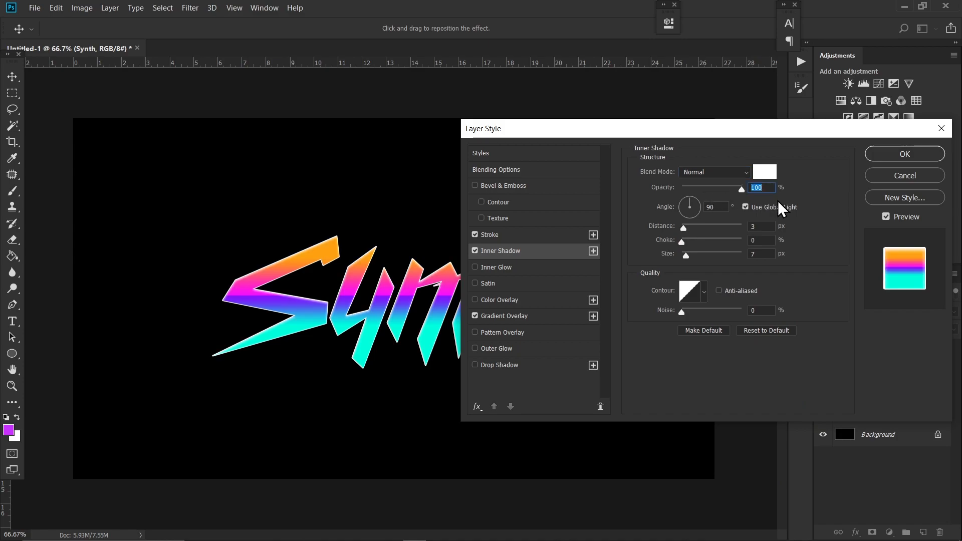
{"action": "left_click", "coordinate": [681, 242]}
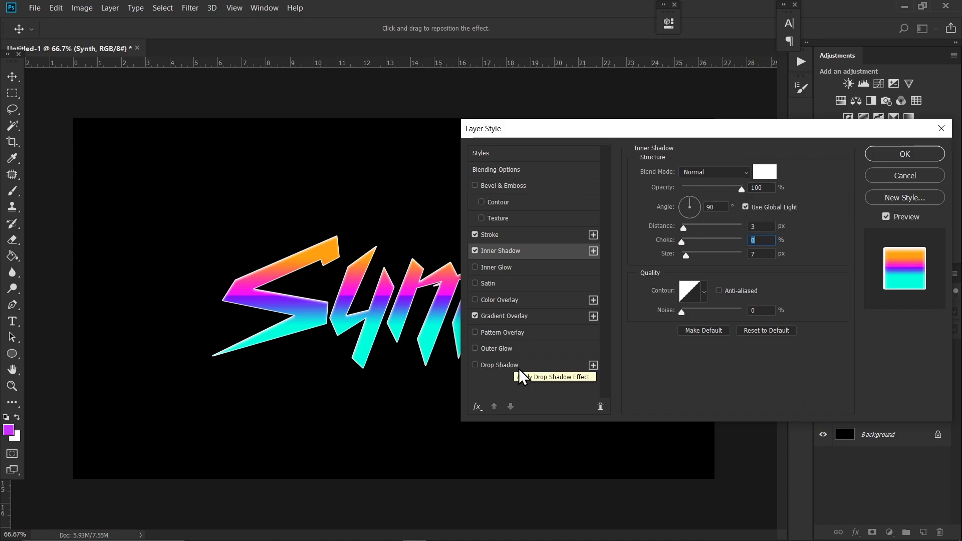
Step: Add two Drop Shadow effects to the text and select the lower one
{"action": "left_click", "coordinate": [520, 369]}
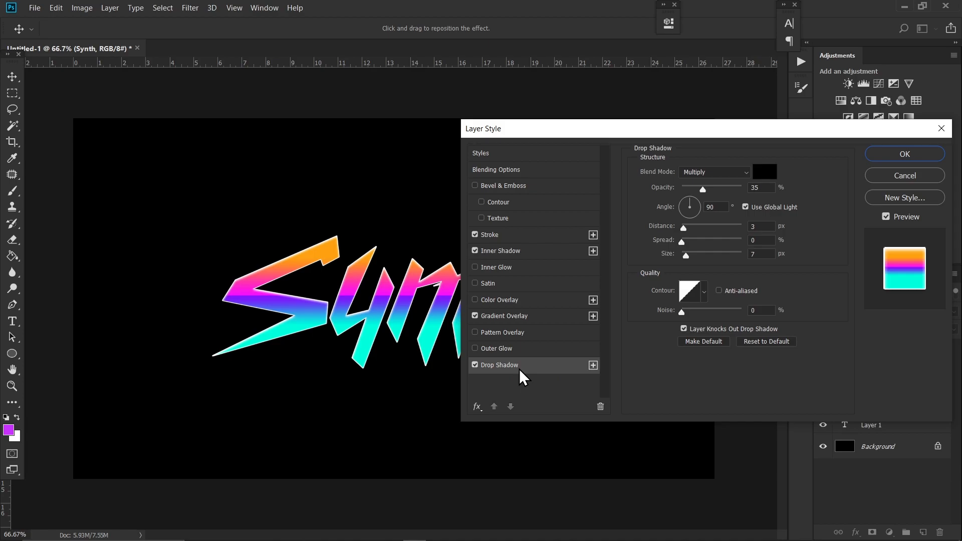
{"action": "left_click", "coordinate": [593, 365]}
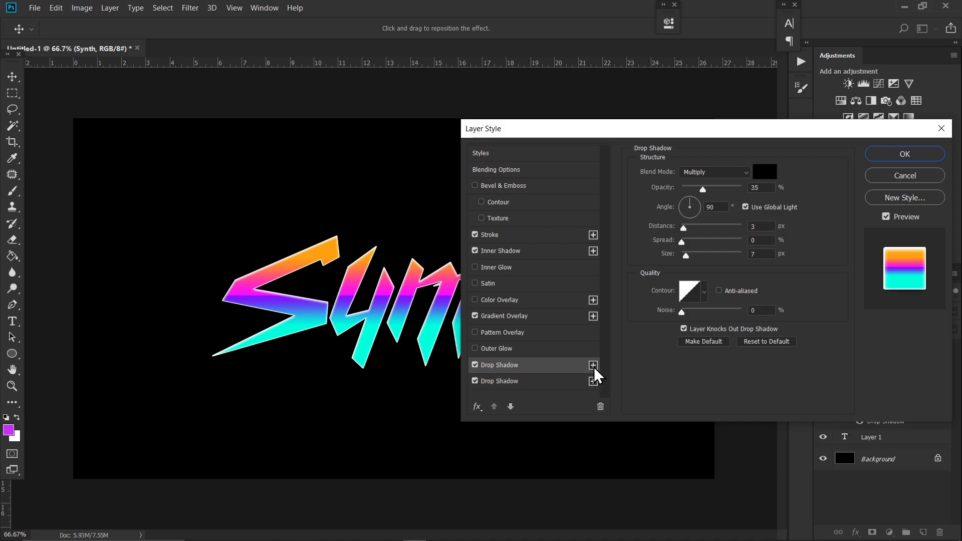
{"action": "left_click", "coordinate": [532, 386]}
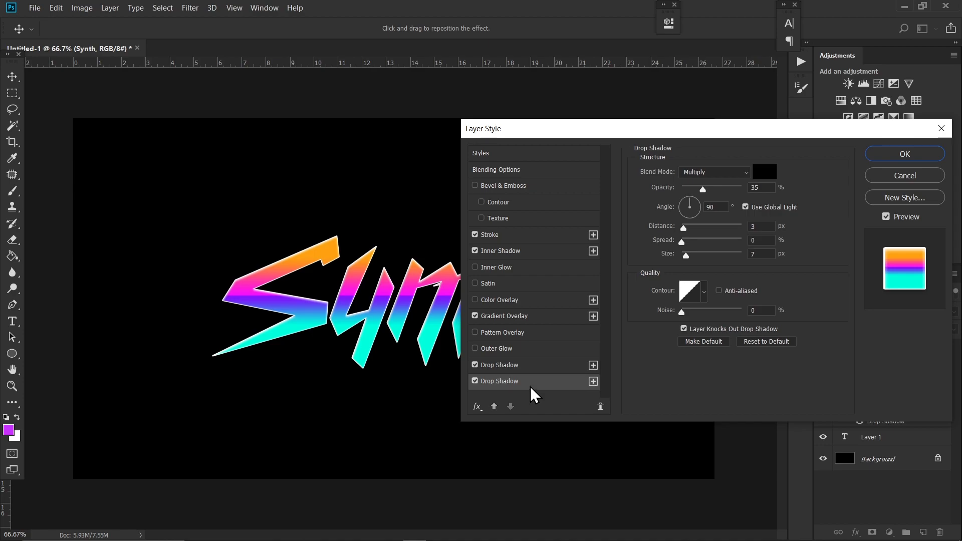
Step: Set the lower Drop Shadow's spread to 100% and its color to dark purple #5f0551
{"action": "left_click_drag", "start_coordinate": [682, 243], "coordinate": [760, 244]}
{"action": "left_click", "coordinate": [771, 175]}
{"action": "left_click", "coordinate": [750, 371]}
{"action": "left_click", "coordinate": [800, 349]}
{"action": "left_click", "coordinate": [774, 403]}
{"action": "left_click", "coordinate": [801, 342]}
{"action": "left_click", "coordinate": [771, 430]}
{"action": "left_click", "coordinate": [779, 420]}
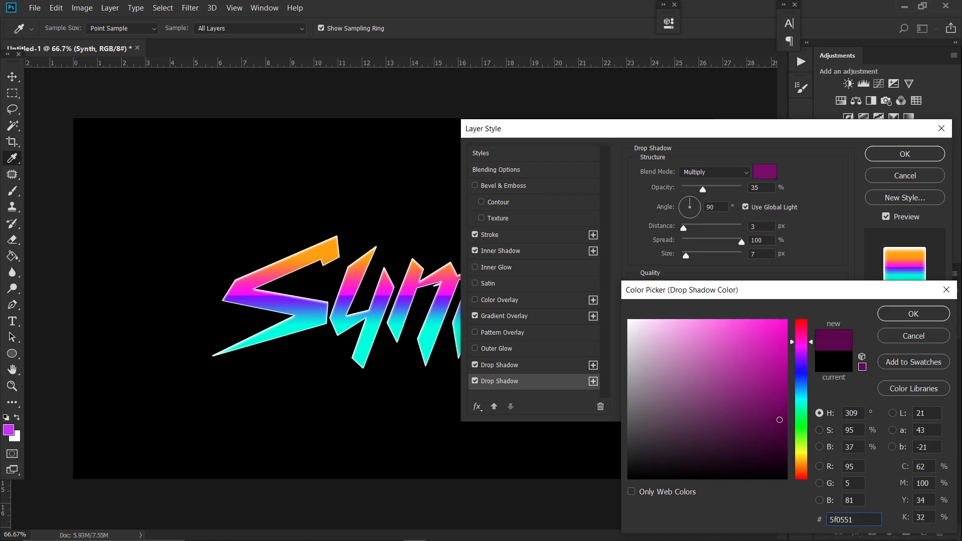
{"action": "left_click", "coordinate": [911, 316]}
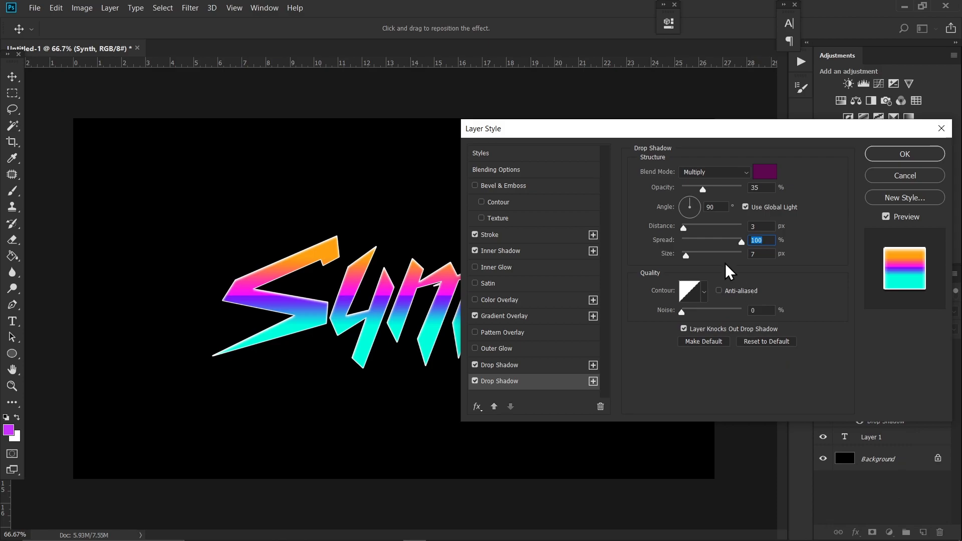
Step: Set the lower Drop Shadow to Normal blend mode, 100% opacity, 20 px distance and 9 px size
{"action": "mouse_move", "coordinate": [688, 254]}
{"action": "left_mouse_down"}
{"action": "mouse_move", "coordinate": [717, 259]}
{"action": "mouse_move", "coordinate": [697, 261]}
{"action": "left_mouse_up"}
{"action": "left_click", "coordinate": [716, 174]}
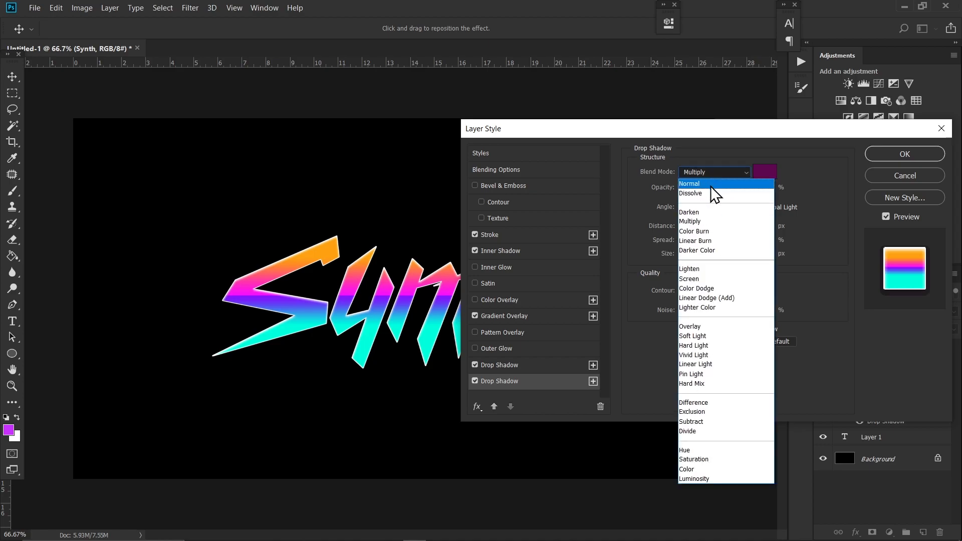
{"action": "left_click", "coordinate": [713, 190]}
{"action": "left_click_drag", "start_coordinate": [704, 191], "coordinate": [772, 198]}
{"action": "left_click", "coordinate": [704, 256]}
{"action": "left_click_drag", "start_coordinate": [705, 255], "coordinate": [695, 229]}
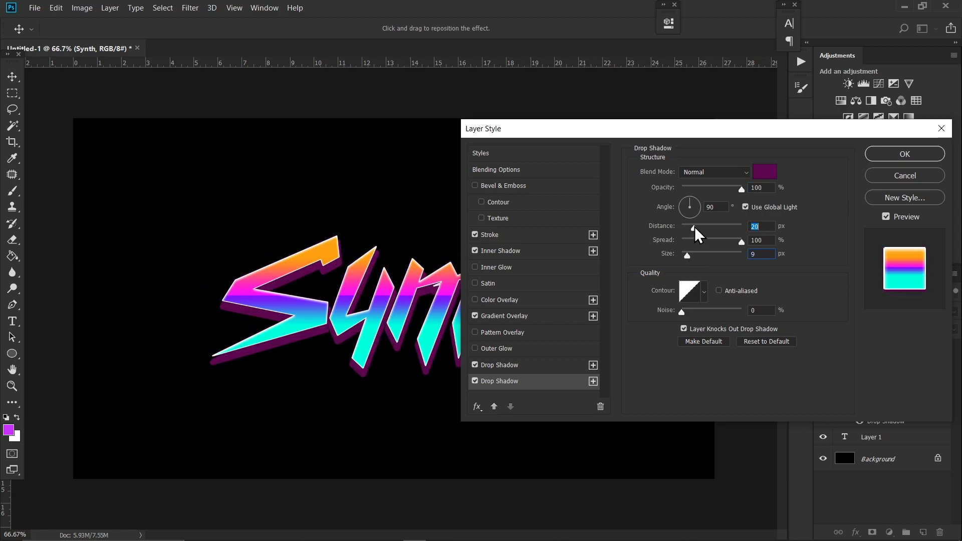
Step: Set the upper Drop Shadow's spread to 45% and size to 27 px, and duplicate the purple Drop Shadow
{"action": "left_click", "coordinate": [519, 369]}
{"action": "left_click_drag", "start_coordinate": [684, 241], "coordinate": [692, 261]}
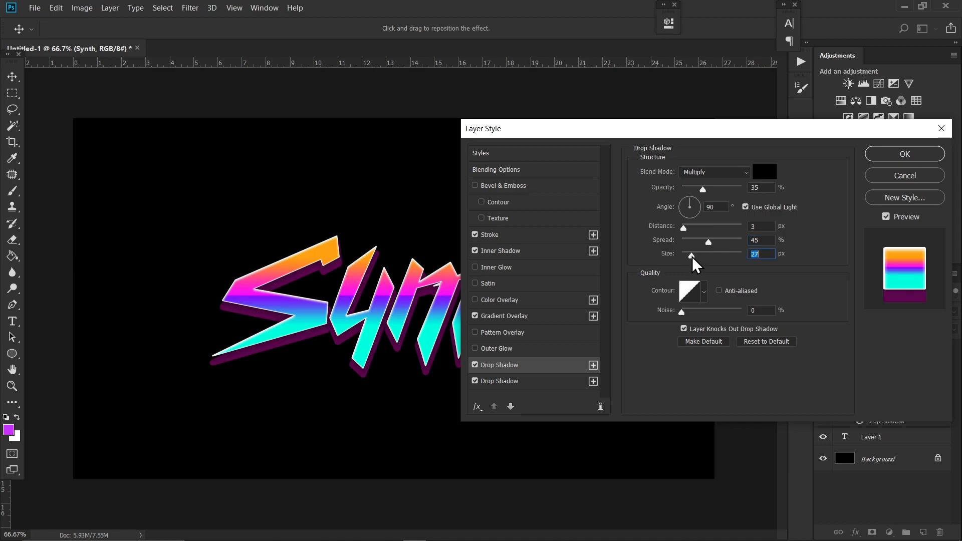
{"action": "left_click", "coordinate": [593, 382]}
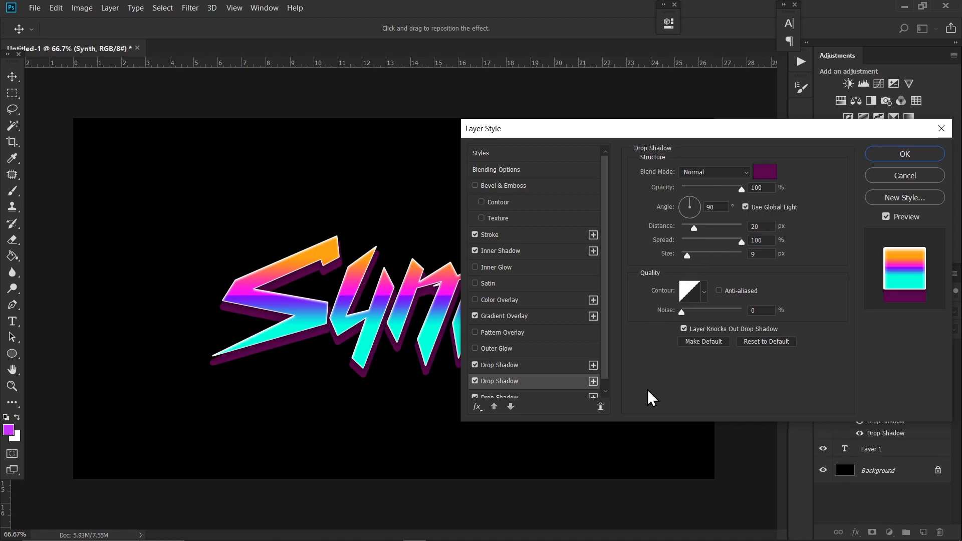
Step: Give the lowest Drop Shadow a distance of 36 px and the dark teal color #042835
{"action": "left_click", "coordinate": [552, 397]}
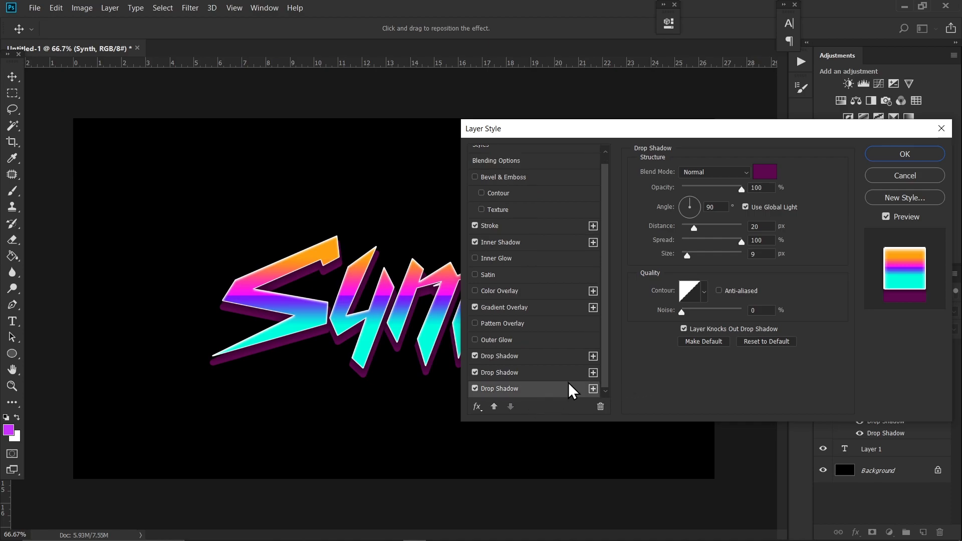
{"action": "left_click", "coordinate": [759, 173]}
{"action": "left_click", "coordinate": [768, 351]}
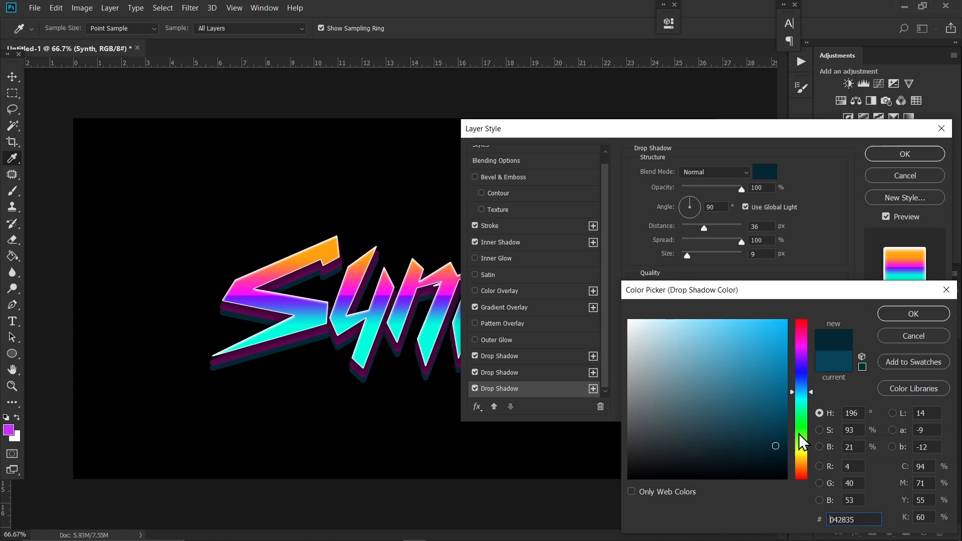
{"action": "left_click", "coordinate": [913, 314]}
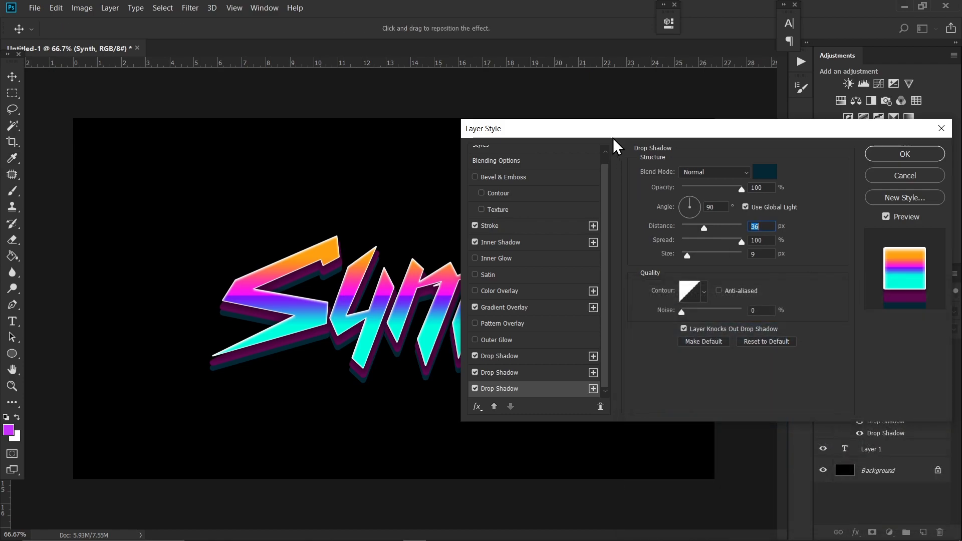
Step: Add an Outer Glow to the text with 70% opacity and a size of 57 px
{"action": "left_click_drag", "start_coordinate": [609, 121], "coordinate": [735, 111]}
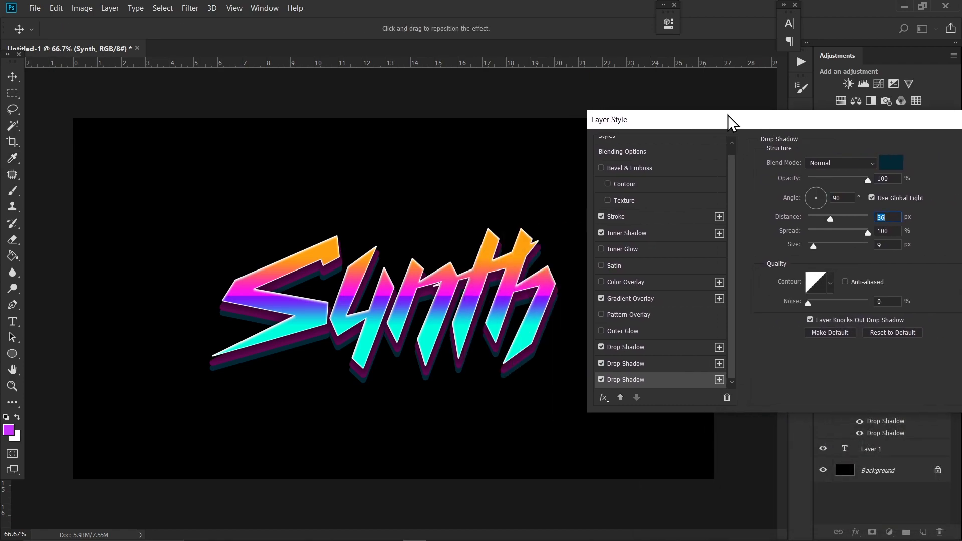
{"action": "left_click", "coordinate": [650, 334]}
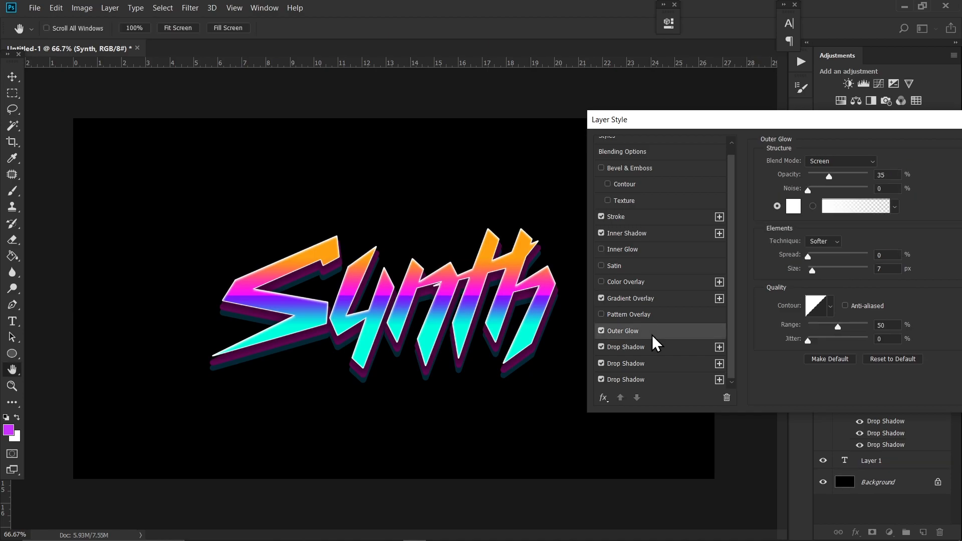
{"action": "left_click_drag", "start_coordinate": [835, 176], "coordinate": [850, 176]}
{"action": "left_click_drag", "start_coordinate": [821, 275], "coordinate": [825, 273]}
Step: Set the Outer Glow color to dark purple #4f0771
{"action": "left_click", "coordinate": [799, 205]}
{"action": "left_click", "coordinate": [770, 382]}
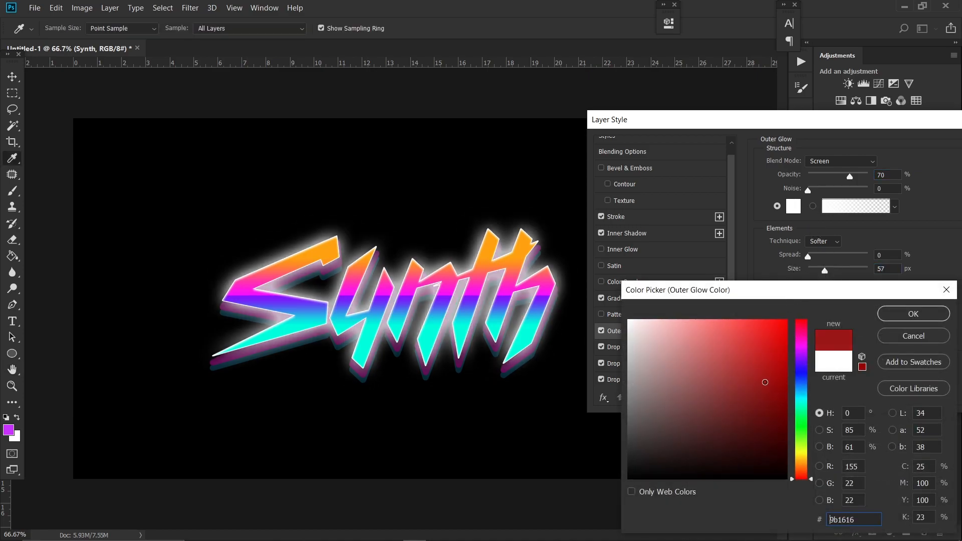
{"action": "left_click", "coordinate": [802, 353]}
{"action": "mouse_move", "coordinate": [767, 423]}
{"action": "left_mouse_down"}
{"action": "mouse_move", "coordinate": [769, 431]}
{"action": "mouse_move", "coordinate": [776, 393]}
{"action": "mouse_move", "coordinate": [752, 384]}
{"action": "mouse_move", "coordinate": [776, 408]}
{"action": "left_mouse_up"}
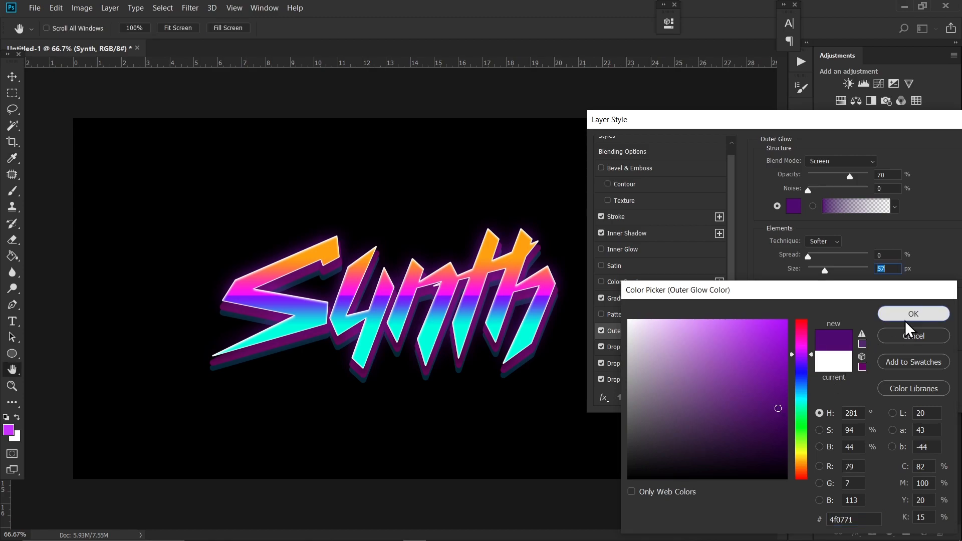
{"action": "left_click", "coordinate": [908, 317]}
Step: Add a Satin effect to the text and set its color to white (#ffffff)
{"action": "left_click", "coordinate": [645, 268]}
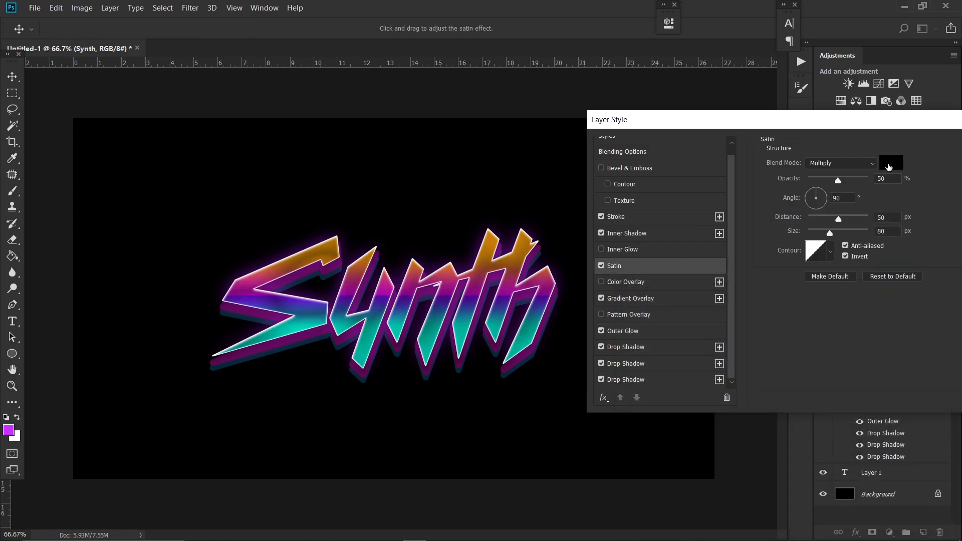
{"action": "left_click", "coordinate": [891, 162]}
{"action": "left_click_drag", "start_coordinate": [730, 392], "coordinate": [625, 303]}
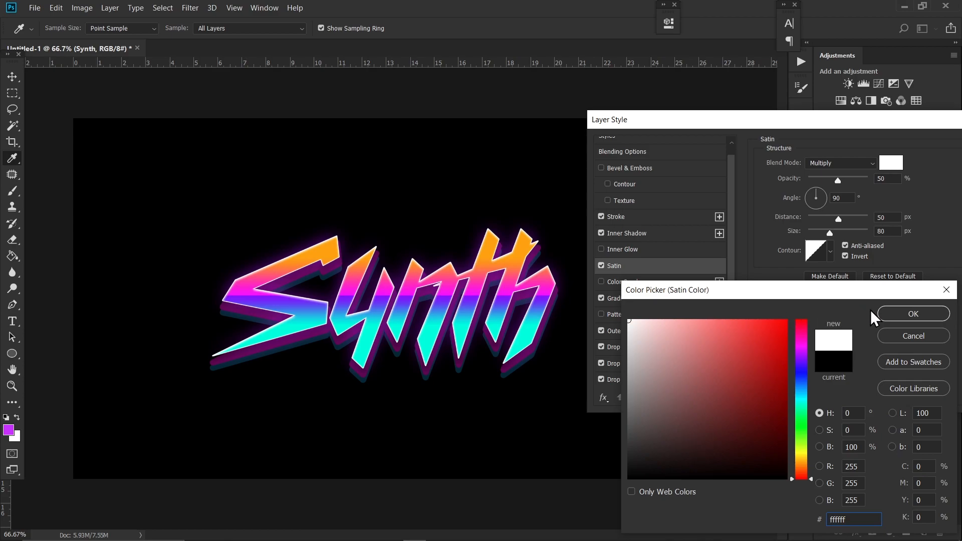
{"action": "left_click", "coordinate": [902, 315]}
Step: Set the Satin to Color Dodge blend mode, 25% opacity, 48 px distance and 27 px size, and apply the layer style
{"action": "left_click", "coordinate": [825, 167]}
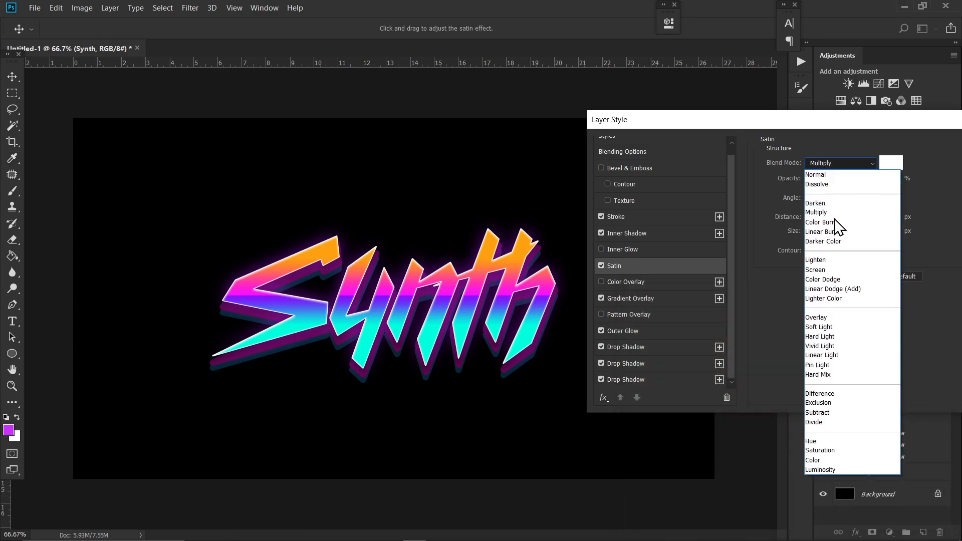
{"action": "left_click", "coordinate": [839, 284]}
{"action": "left_click_drag", "start_coordinate": [830, 233], "coordinate": [811, 233]}
{"action": "left_click_drag", "start_coordinate": [838, 219], "coordinate": [817, 233]}
{"action": "mouse_move", "coordinate": [820, 219]}
{"action": "left_mouse_down"}
{"action": "mouse_move", "coordinate": [807, 220]}
{"action": "mouse_move", "coordinate": [838, 219]}
{"action": "left_mouse_up"}
{"action": "left_click_drag", "start_coordinate": [838, 180], "coordinate": [823, 182]}
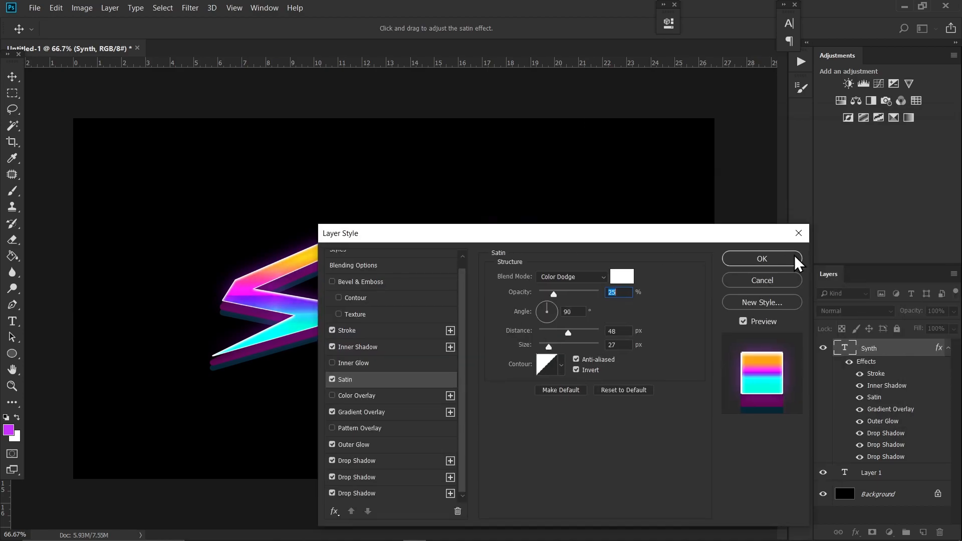
{"action": "left_click", "coordinate": [795, 257]}
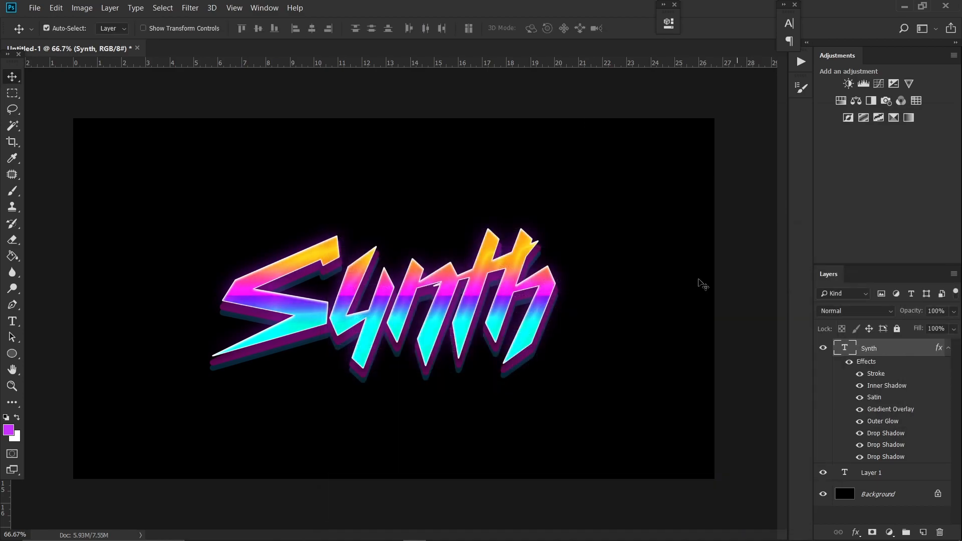